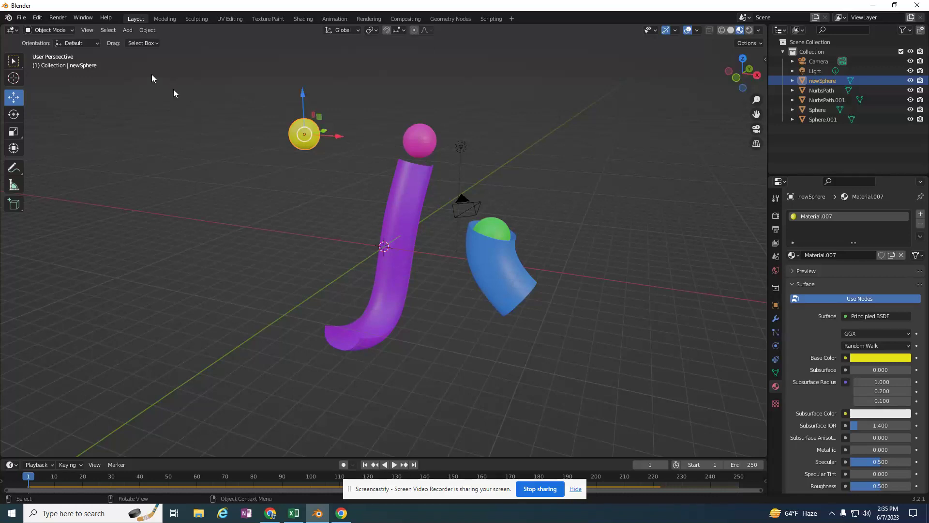
Step: Browse the curve types in the Add menu without adding anything
{"action": "left_click", "coordinate": [126, 31]}
{"action": "mouse_move", "coordinate": [134, 39]}
{"action": "left_click", "coordinate": [127, 30]}
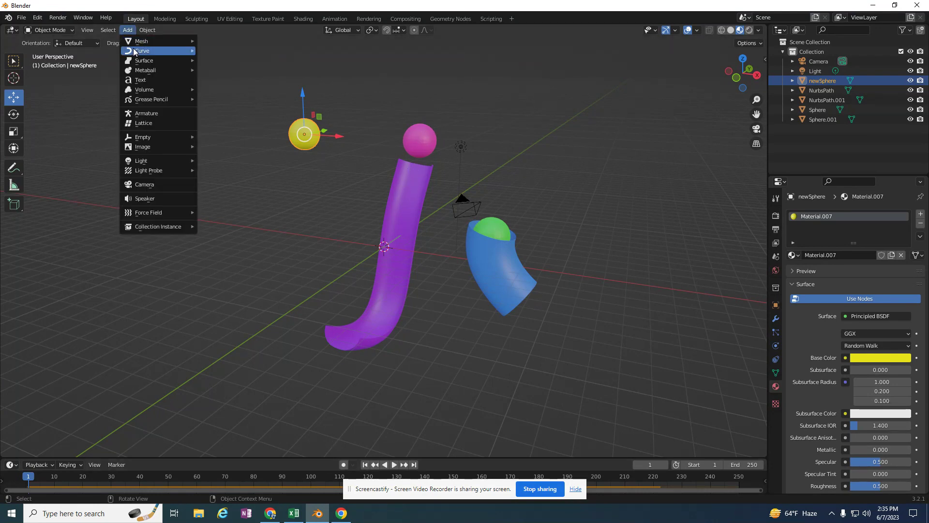
{"action": "mouse_move", "coordinate": [135, 50]}
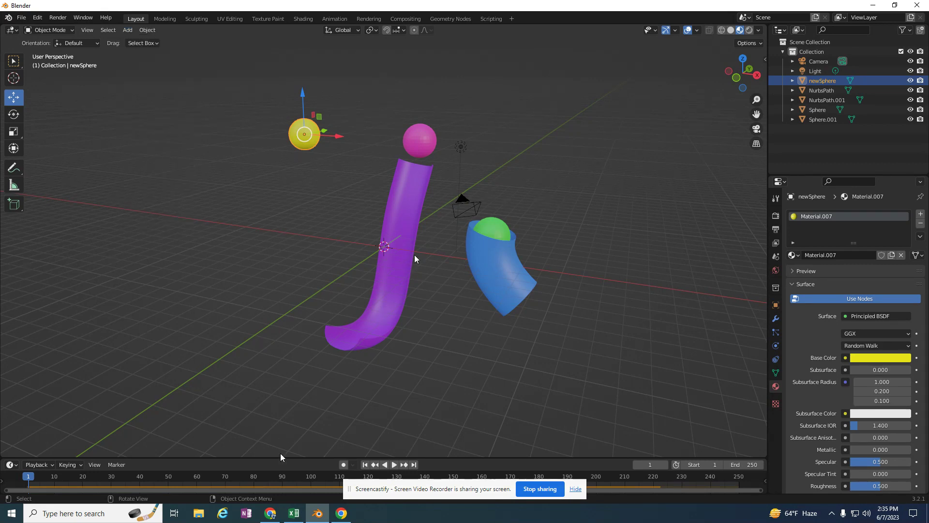
Step: Play and stop the animation twice, rewinding to the first frame each time
{"action": "left_click", "coordinate": [394, 465]}
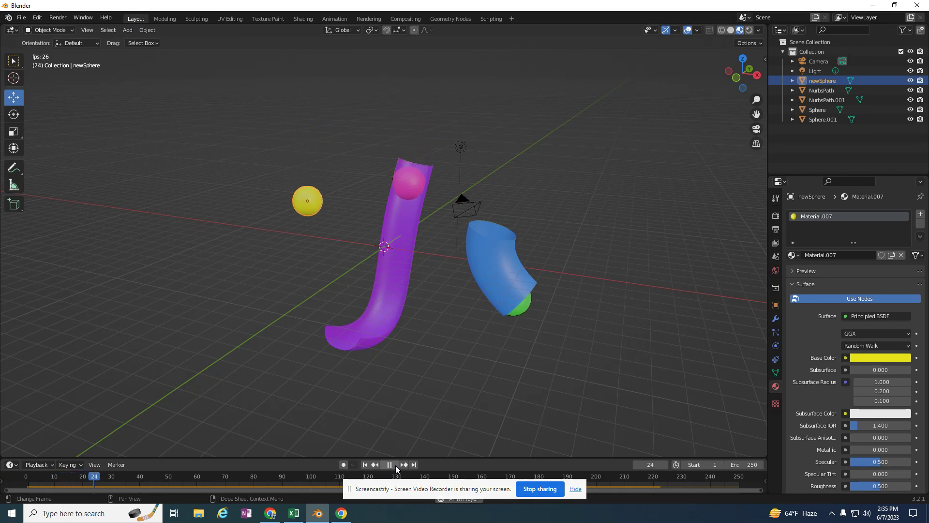
{"action": "left_click", "coordinate": [390, 465]}
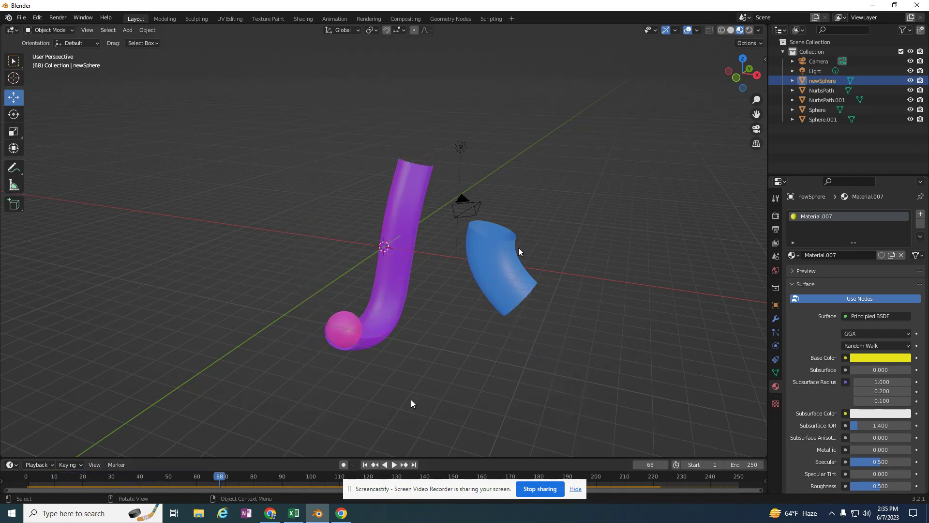
{"action": "left_click", "coordinate": [365, 465]}
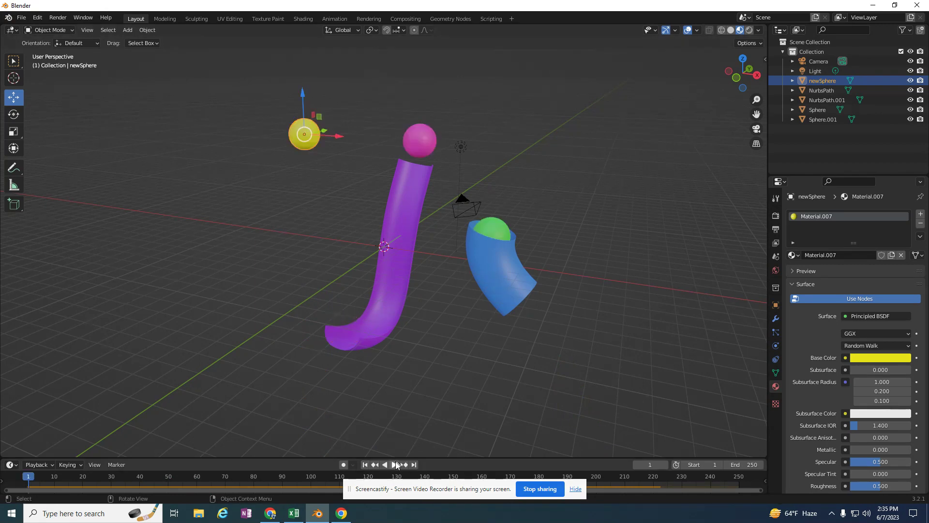
{"action": "left_click", "coordinate": [395, 465]}
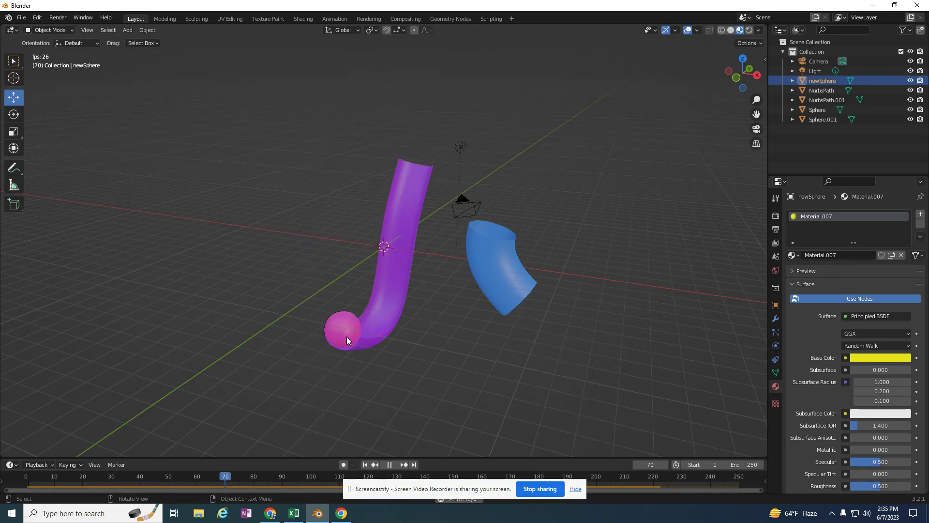
{"action": "left_click", "coordinate": [390, 464]}
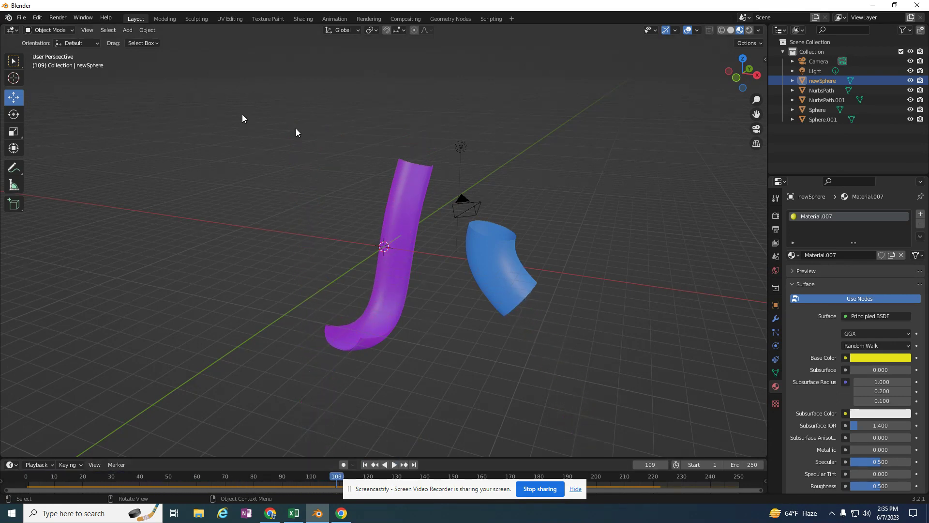
{"action": "left_click", "coordinate": [365, 465]}
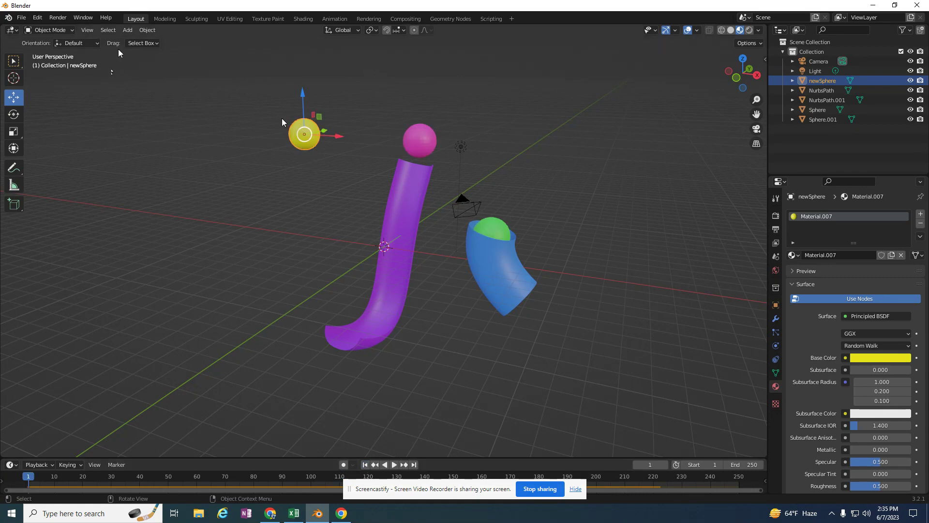
Step: Add a path curve, move it left along X, and zoom in from Top view
{"action": "left_click", "coordinate": [127, 31]}
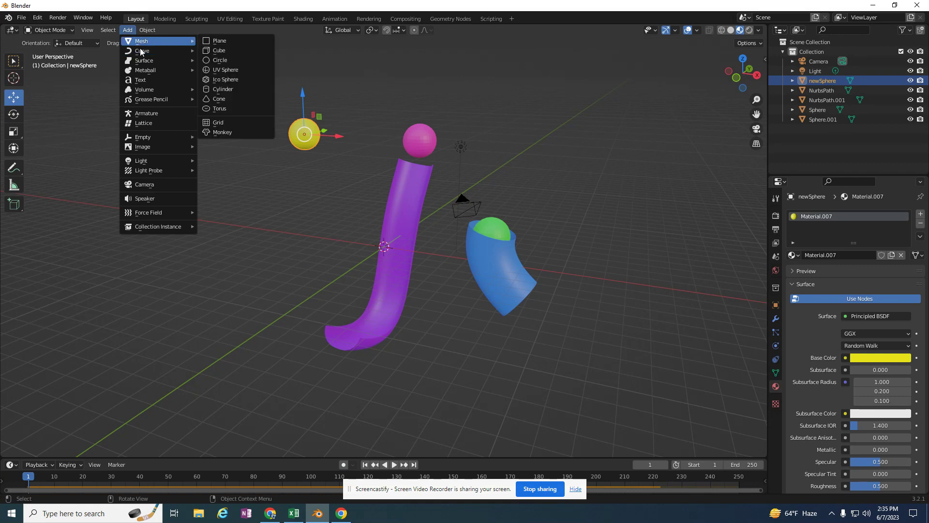
{"action": "mouse_move", "coordinate": [141, 52]}
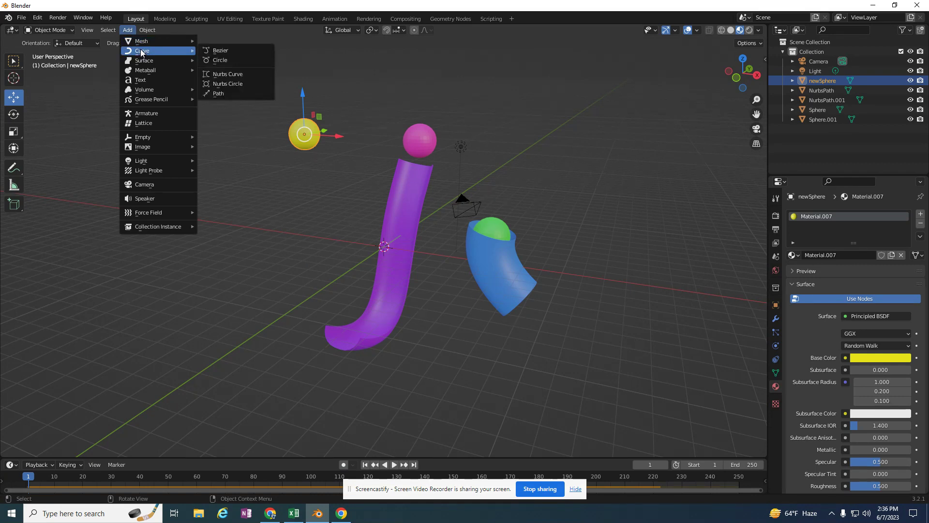
{"action": "left_click", "coordinate": [213, 93]}
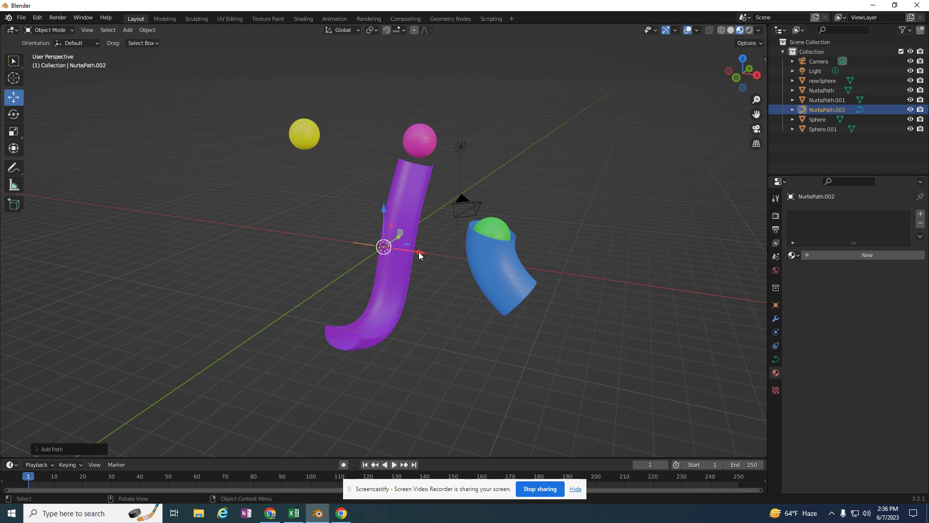
{"action": "left_click_drag", "start_coordinate": [419, 253], "coordinate": [342, 241]}
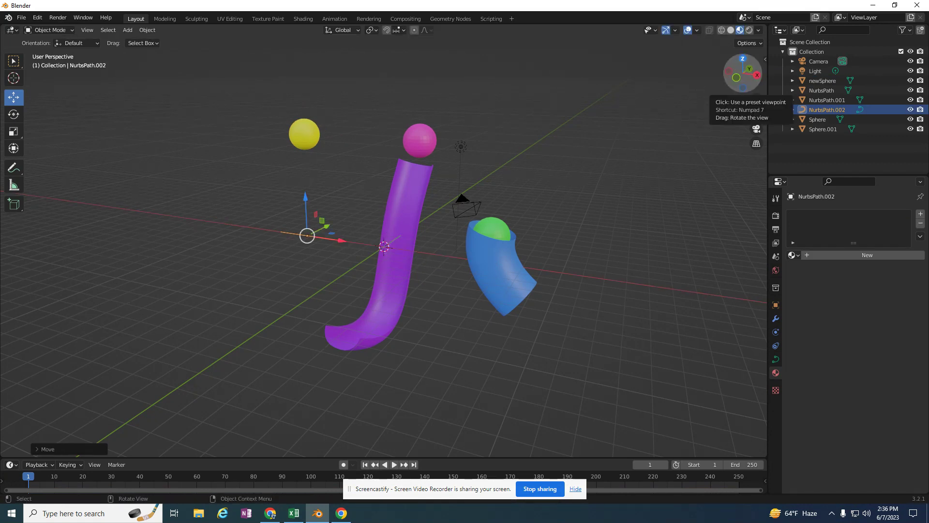
{"action": "left_click", "coordinate": [743, 59]}
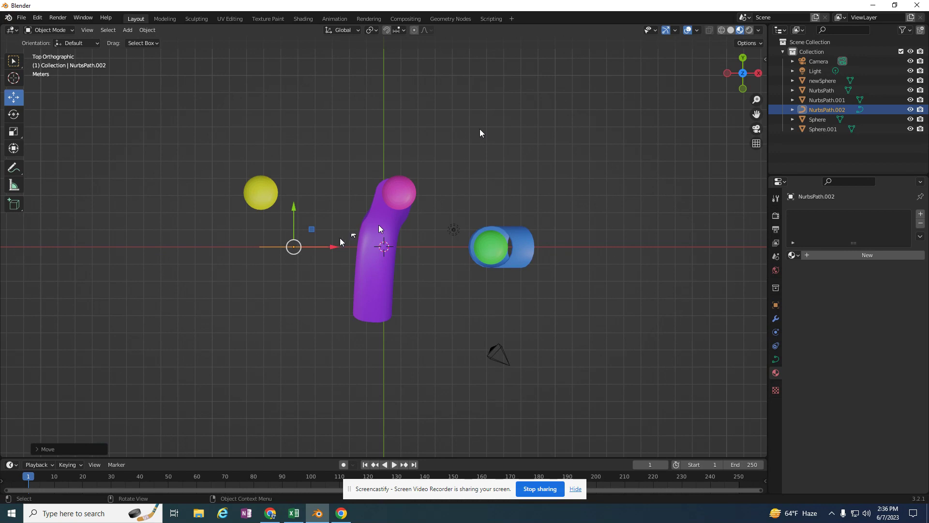
{"action": "scroll", "coordinate": [340, 241], "scroll_direction": "up", "scroll_amount": 5}
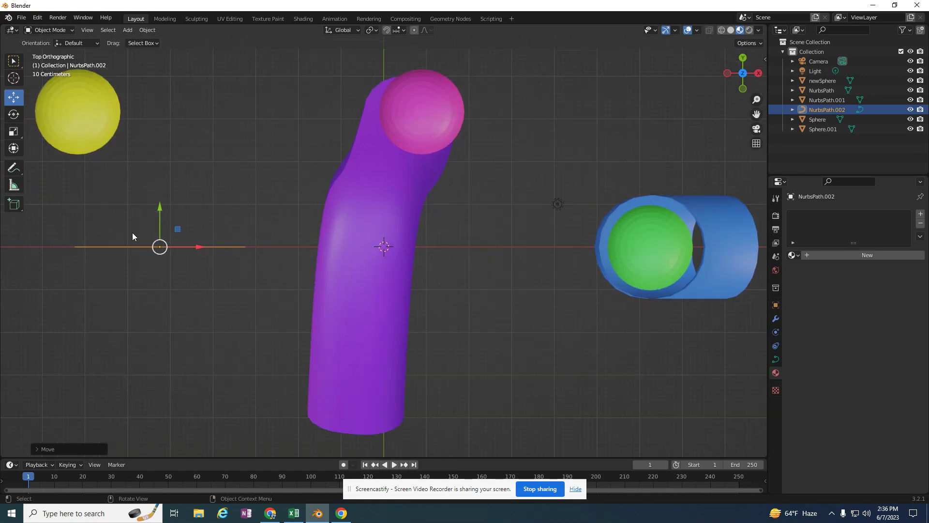
{"action": "left_click", "coordinate": [59, 30]}
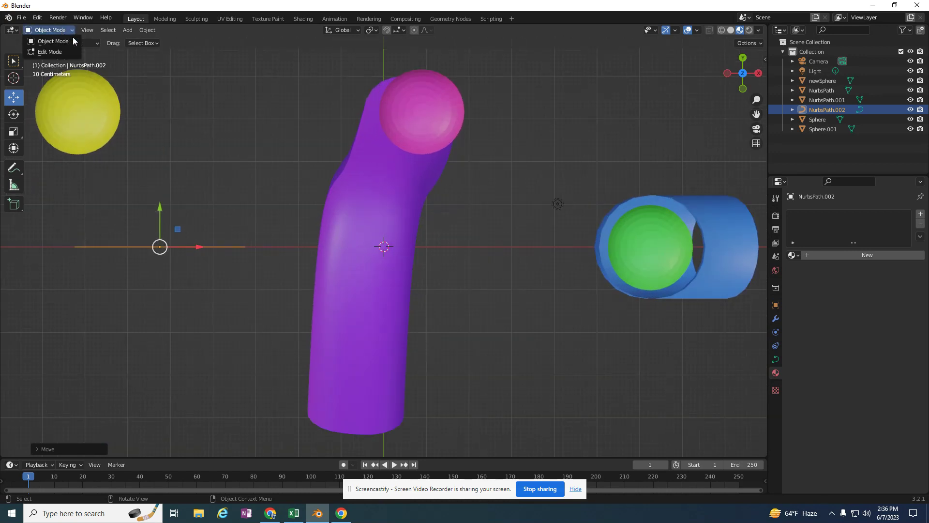
Step: In Edit Mode, raise the path's control points into a low arch, then return to Object Mode
{"action": "left_click", "coordinate": [52, 54]}
{"action": "left_click", "coordinate": [117, 248]}
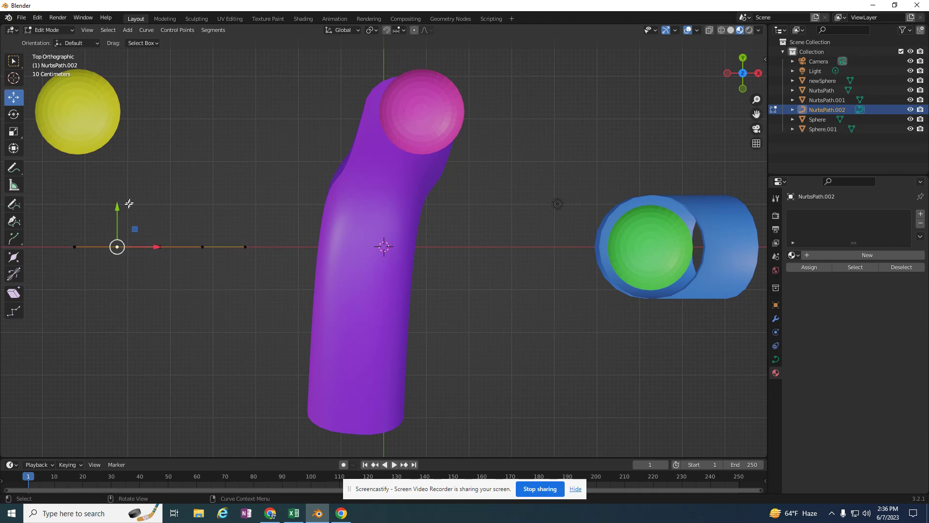
{"action": "left_click_drag", "start_coordinate": [126, 203], "coordinate": [129, 91]}
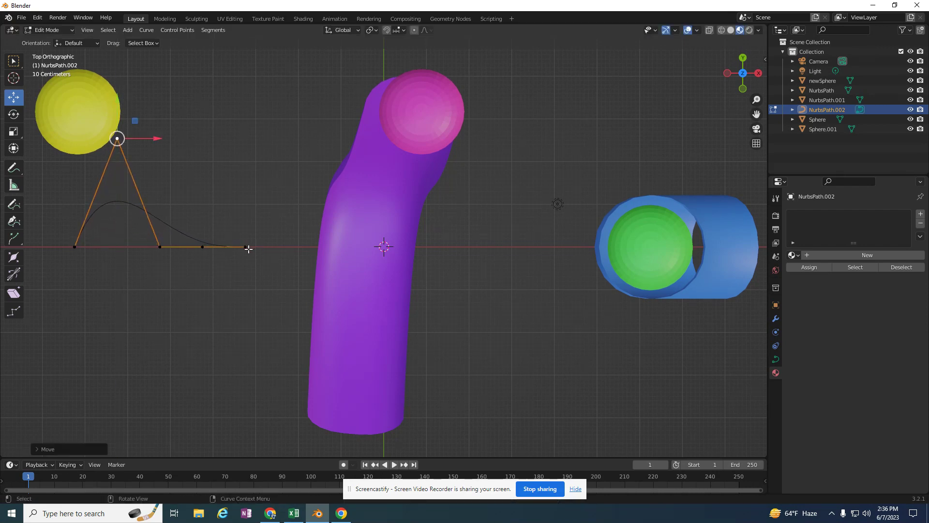
{"action": "left_click", "coordinate": [202, 246]}
{"action": "left_click_drag", "start_coordinate": [202, 212], "coordinate": [228, 131]}
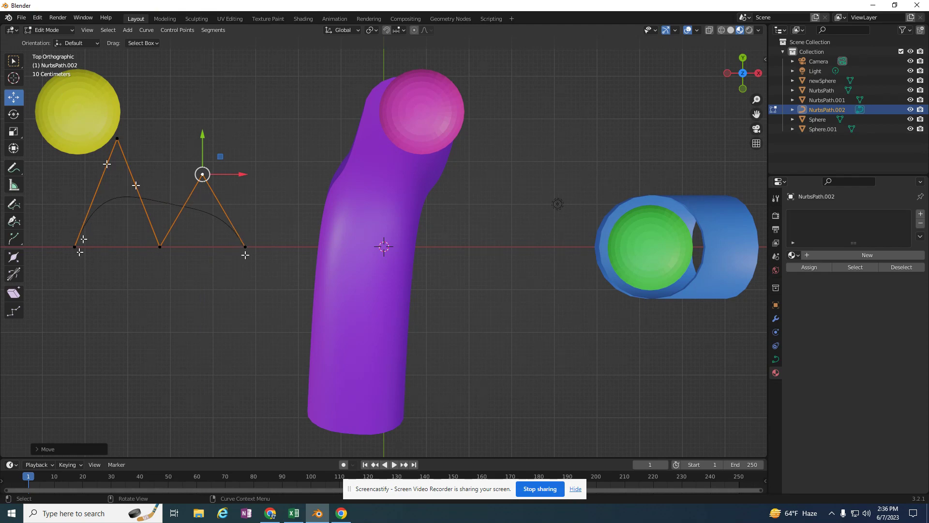
{"action": "left_click_drag", "start_coordinate": [203, 141], "coordinate": [205, 117]}
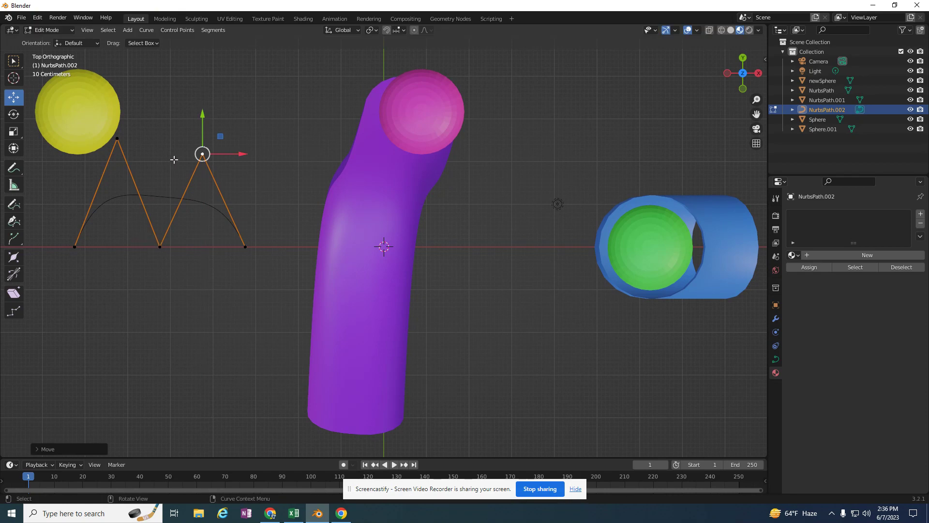
{"action": "left_click", "coordinate": [160, 246]}
{"action": "mouse_move", "coordinate": [160, 199]}
{"action": "left_mouse_down"}
{"action": "mouse_move", "coordinate": [162, 159]}
{"action": "mouse_move", "coordinate": [162, 202]}
{"action": "left_mouse_up"}
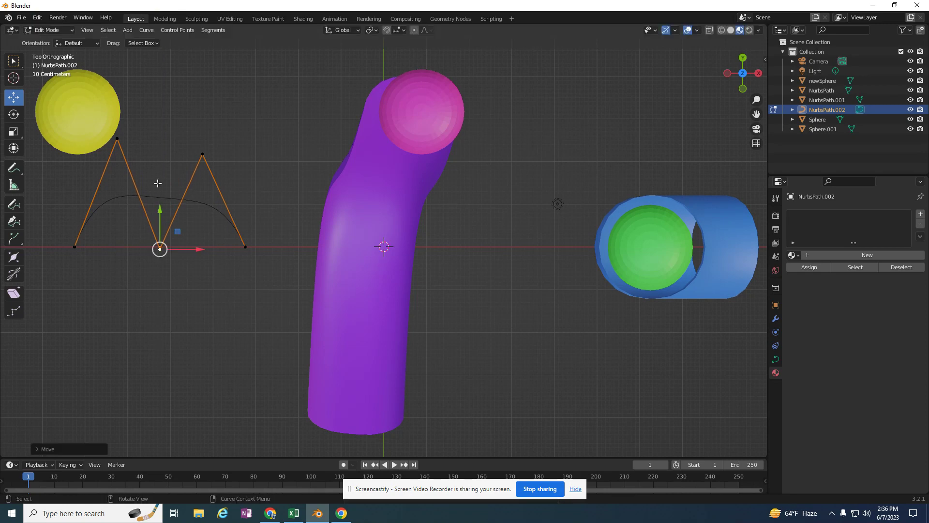
{"action": "left_click", "coordinate": [50, 32]}
{"action": "left_click", "coordinate": [50, 41]}
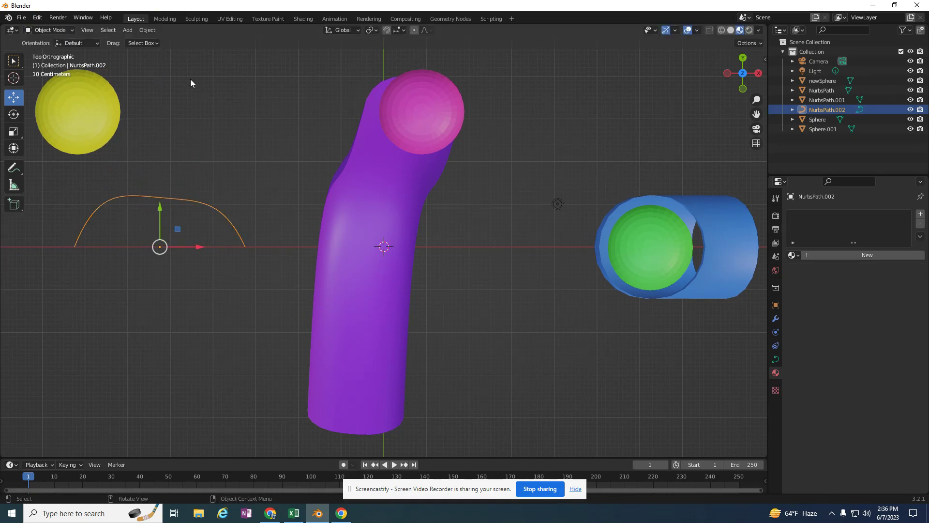
Step: Set NurbsPath.002's Geometry bevel depth to 0.26 m, turning the arch into a round tube
{"action": "left_click", "coordinate": [210, 201]}
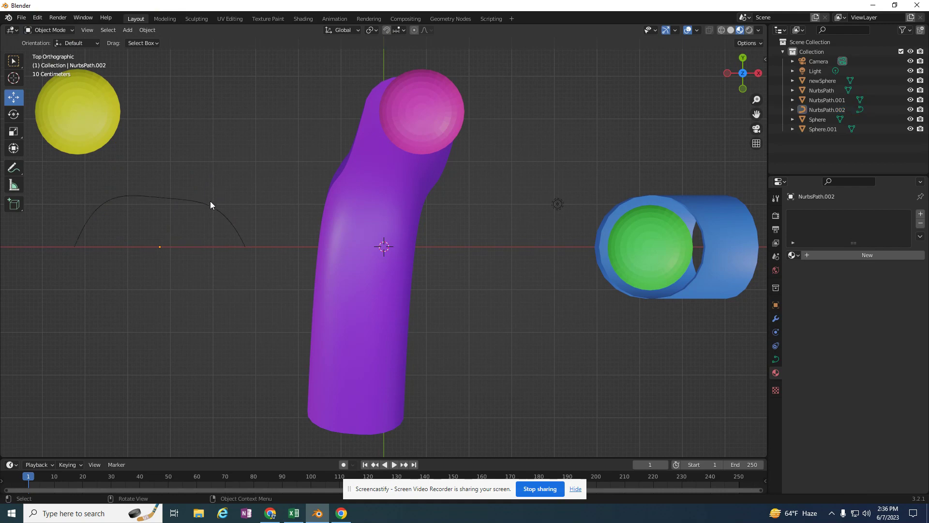
{"action": "left_click", "coordinate": [109, 206]}
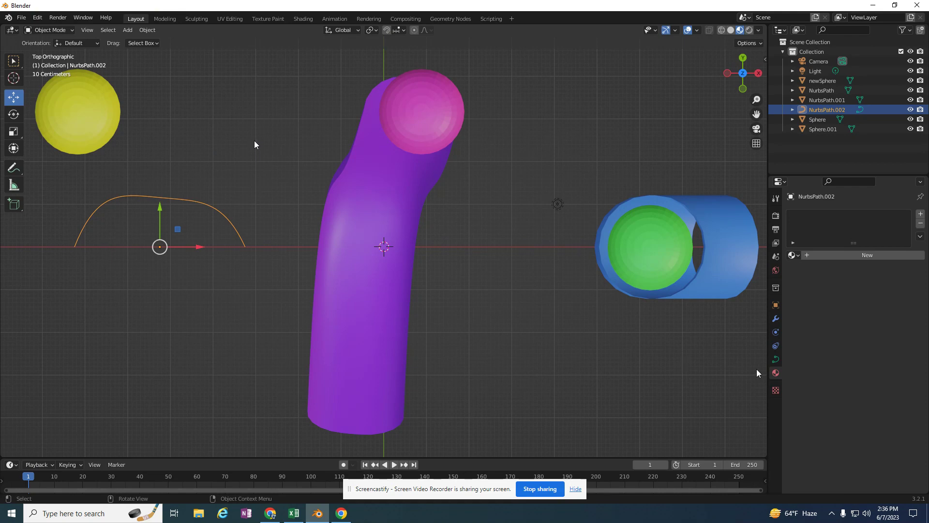
{"action": "left_click", "coordinate": [775, 360]}
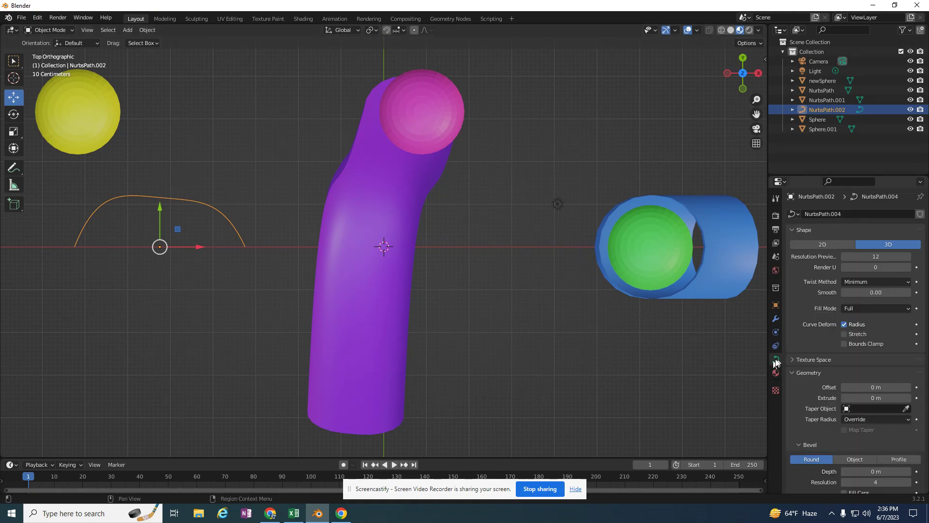
{"action": "scroll", "coordinate": [782, 343], "scroll_direction": "down", "scroll_amount": 1}
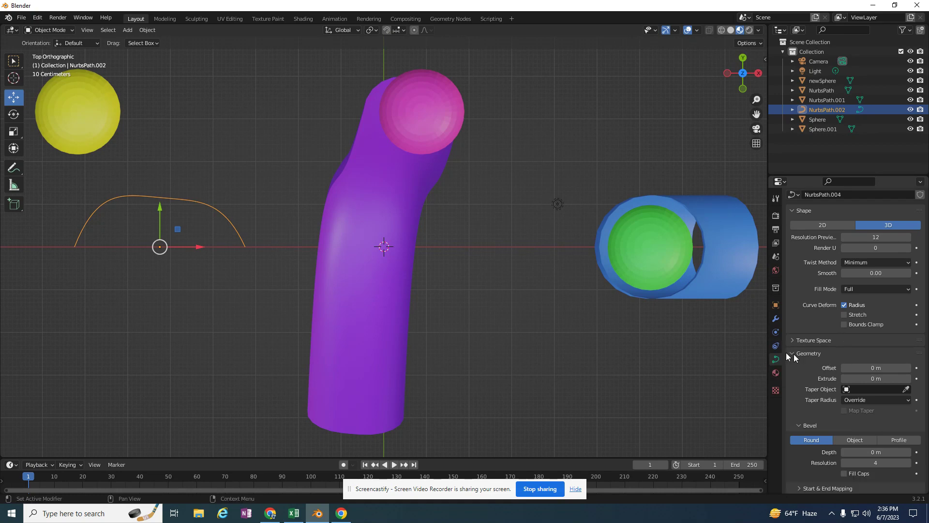
{"action": "left_click", "coordinate": [789, 354]}
{"action": "left_click", "coordinate": [793, 371]}
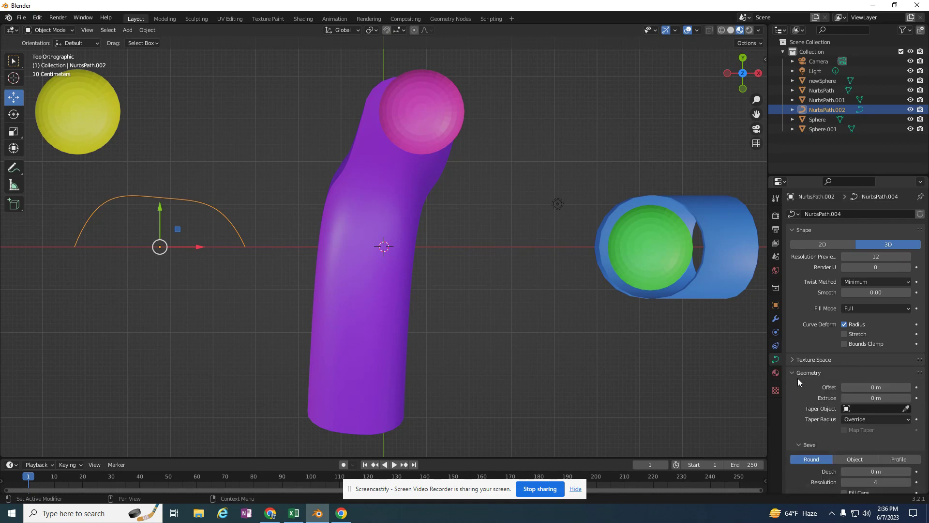
{"action": "scroll", "coordinate": [798, 379], "scroll_direction": "down", "scroll_amount": 4}
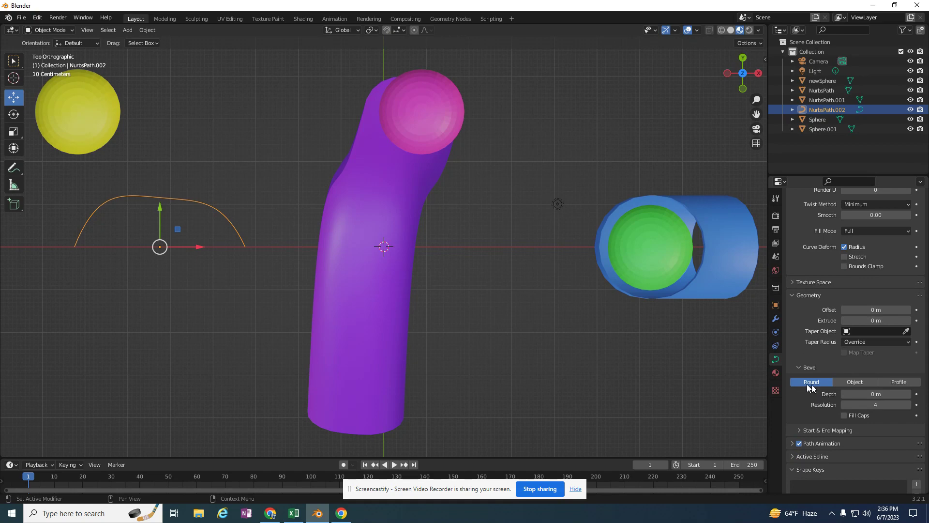
{"action": "left_click_drag", "start_coordinate": [847, 393], "coordinate": [879, 394]}
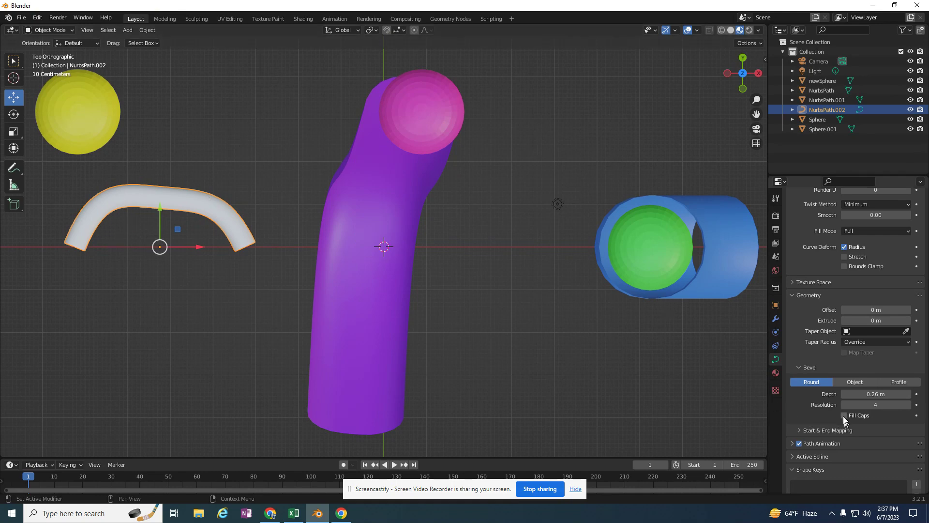
{"action": "left_click_drag", "start_coordinate": [743, 74], "coordinate": [710, 407]}
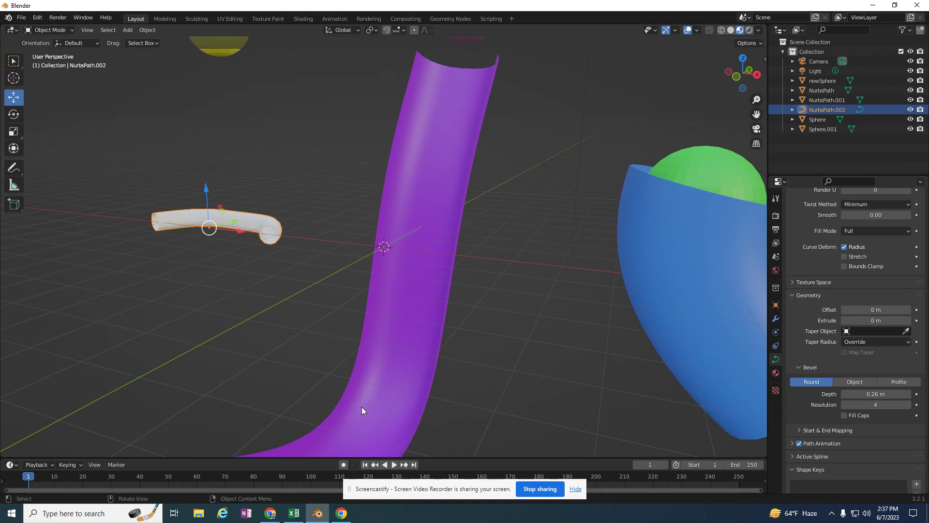
{"action": "left_click", "coordinate": [850, 232]}
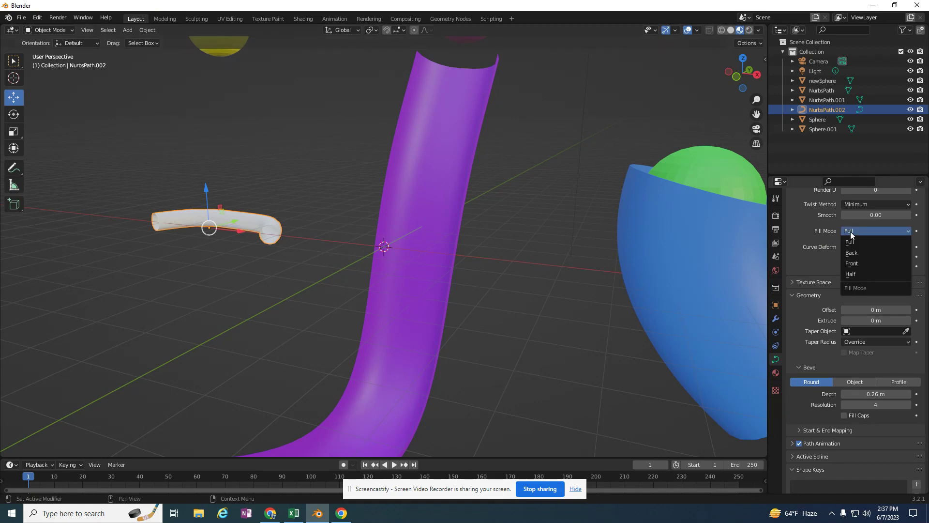
{"action": "left_click", "coordinate": [852, 272]}
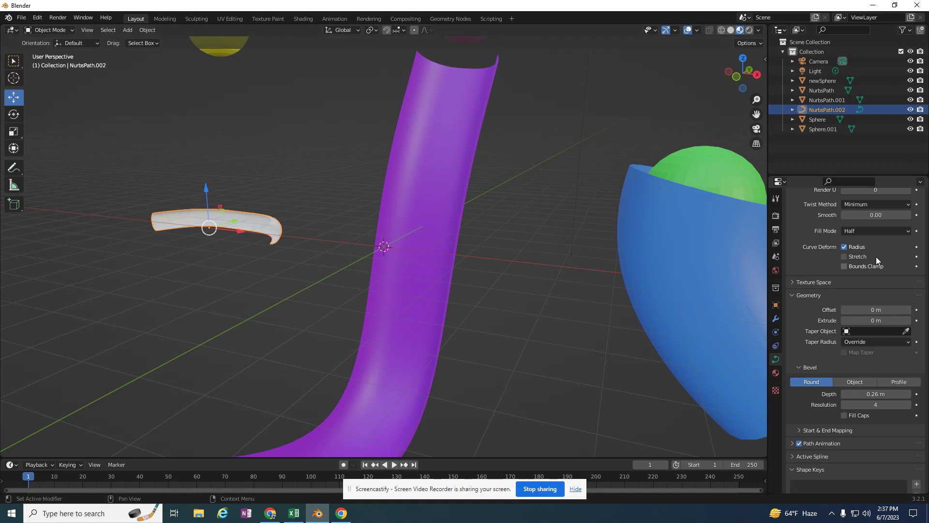
{"action": "left_click", "coordinate": [869, 235]}
{"action": "left_click", "coordinate": [861, 243]}
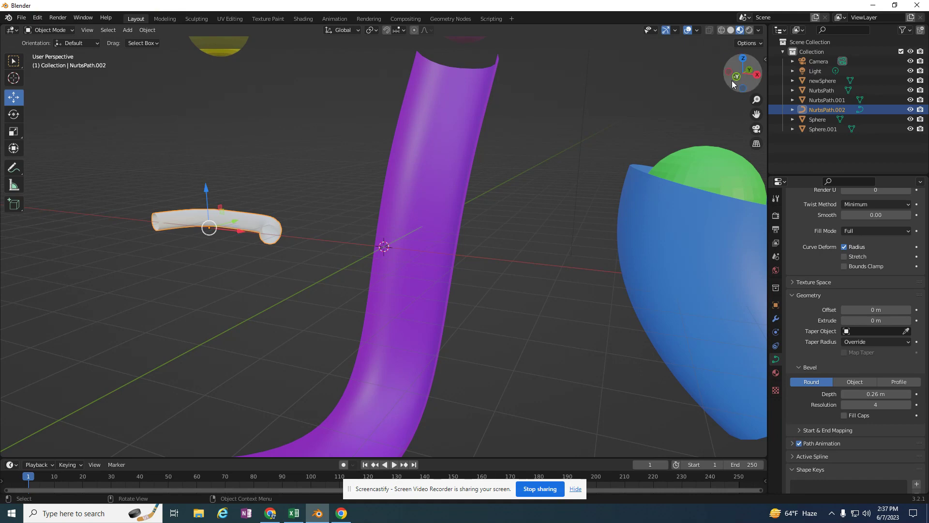
{"action": "left_click_drag", "start_coordinate": [738, 73], "coordinate": [749, 76]}
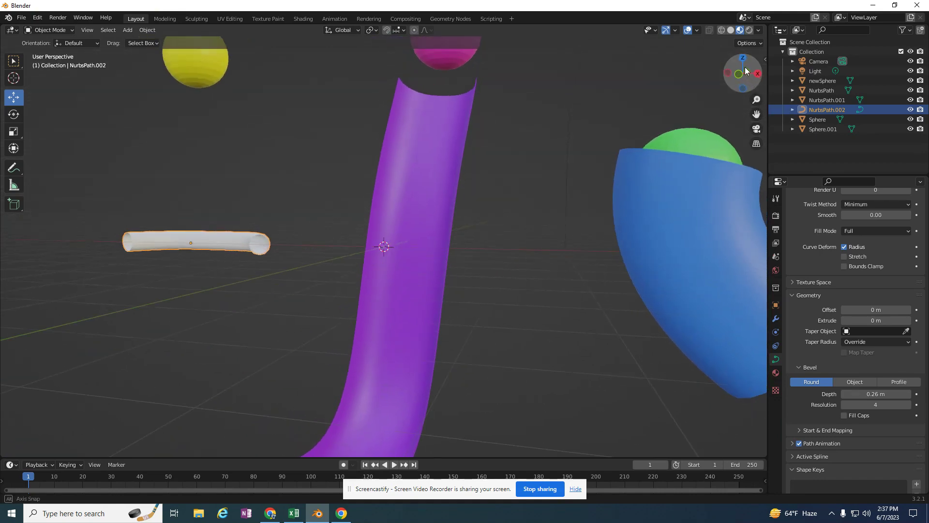
Step: Scale the white tube about threefold, rotate it about -34°, and move it left on X
{"action": "left_click", "coordinate": [14, 132]}
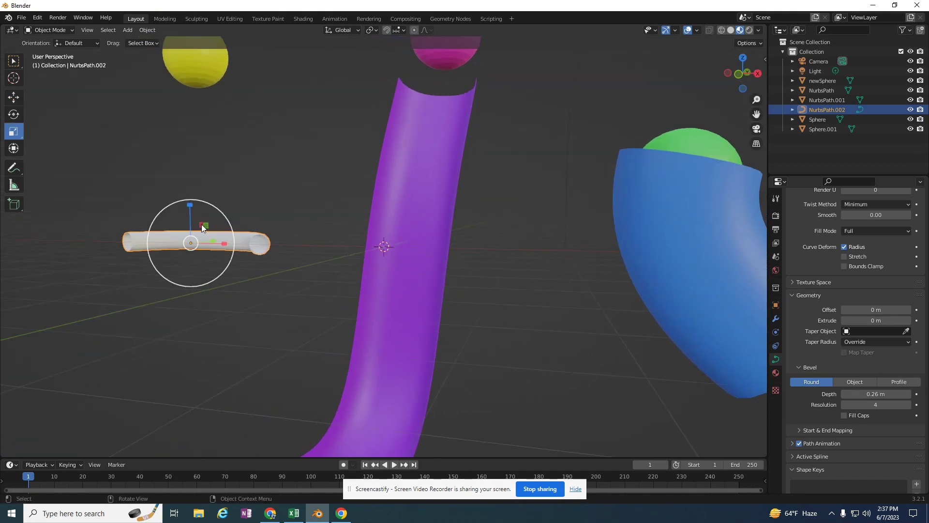
{"action": "left_click_drag", "start_coordinate": [219, 218], "coordinate": [316, 128]}
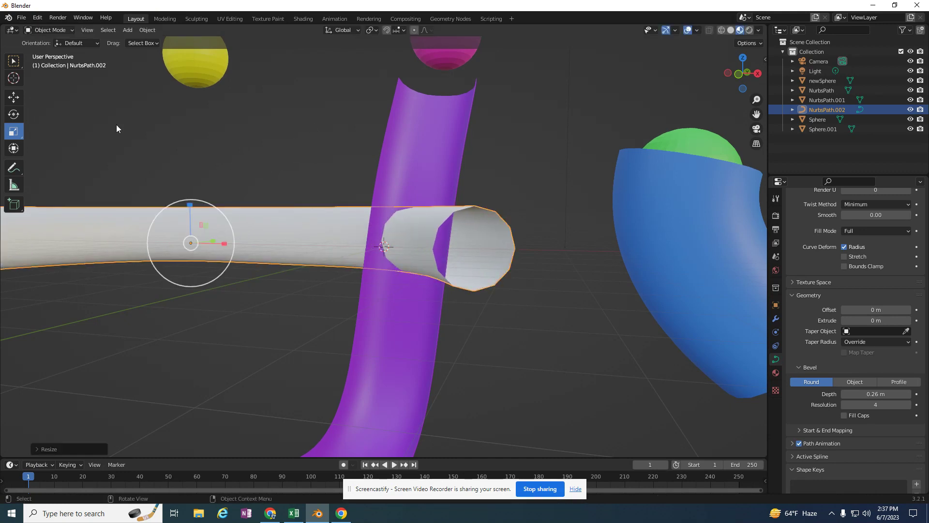
{"action": "left_click", "coordinate": [20, 115]}
{"action": "left_click_drag", "start_coordinate": [170, 209], "coordinate": [206, 178]}
{"action": "left_click", "coordinate": [20, 102]}
{"action": "left_click_drag", "start_coordinate": [215, 244], "coordinate": [110, 226]}
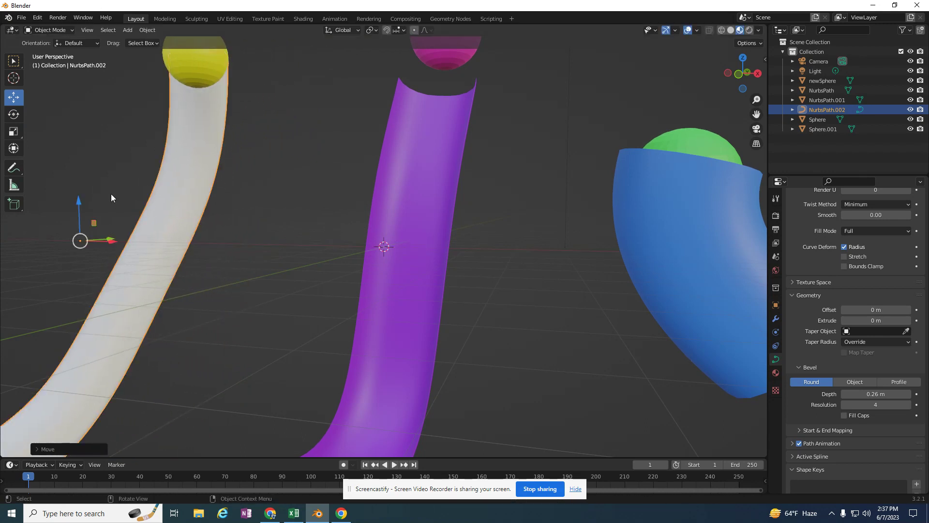
Step: Enlarge the tube and slide it further left, then shrink it slightly to about 2.04×
{"action": "left_click", "coordinate": [14, 132]}
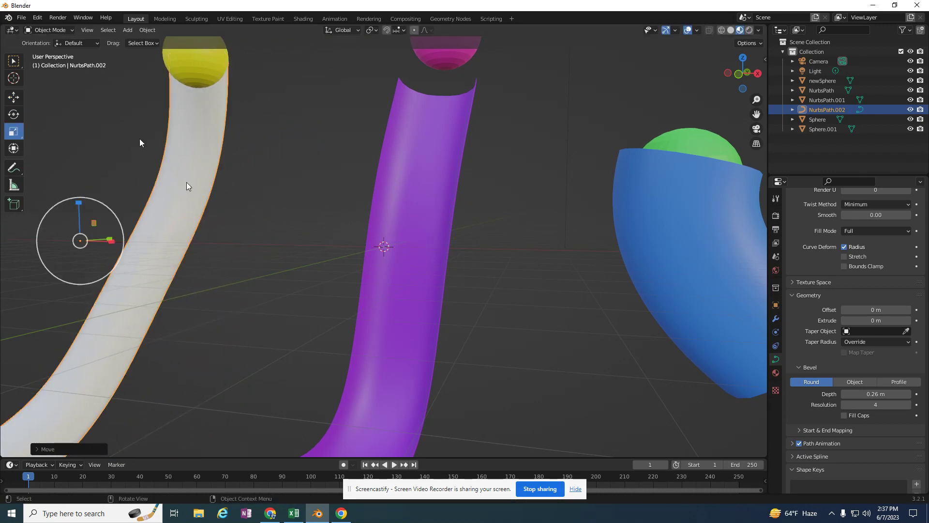
{"action": "left_click_drag", "start_coordinate": [125, 240], "coordinate": [167, 260]}
{"action": "left_click", "coordinate": [14, 96]}
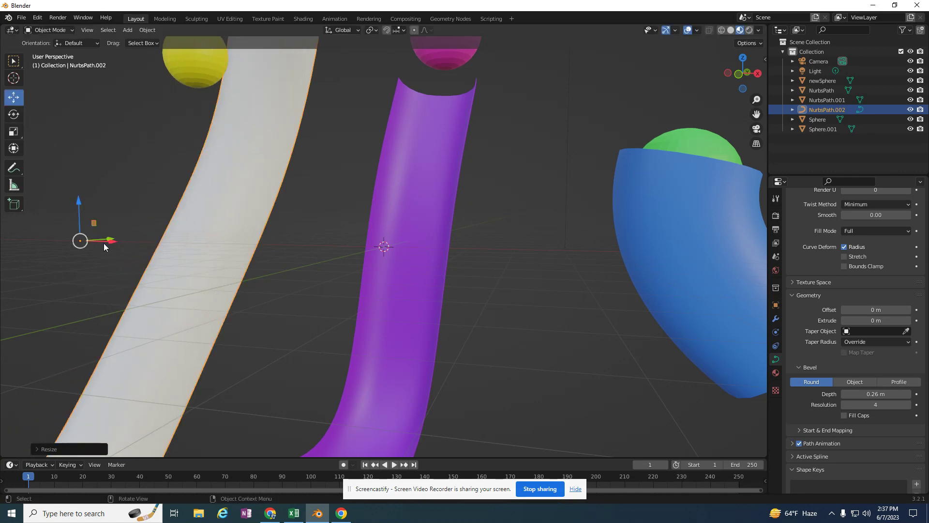
{"action": "left_click_drag", "start_coordinate": [110, 241], "coordinate": [577, 104]}
{"action": "scroll", "coordinate": [561, 172], "scroll_direction": "down", "scroll_amount": 4}
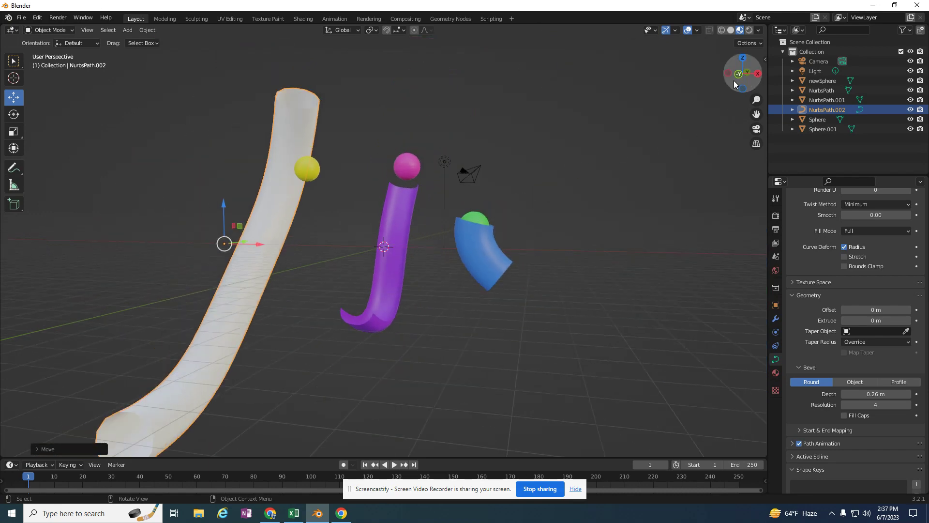
{"action": "left_click_drag", "start_coordinate": [734, 84], "coordinate": [531, 155]}
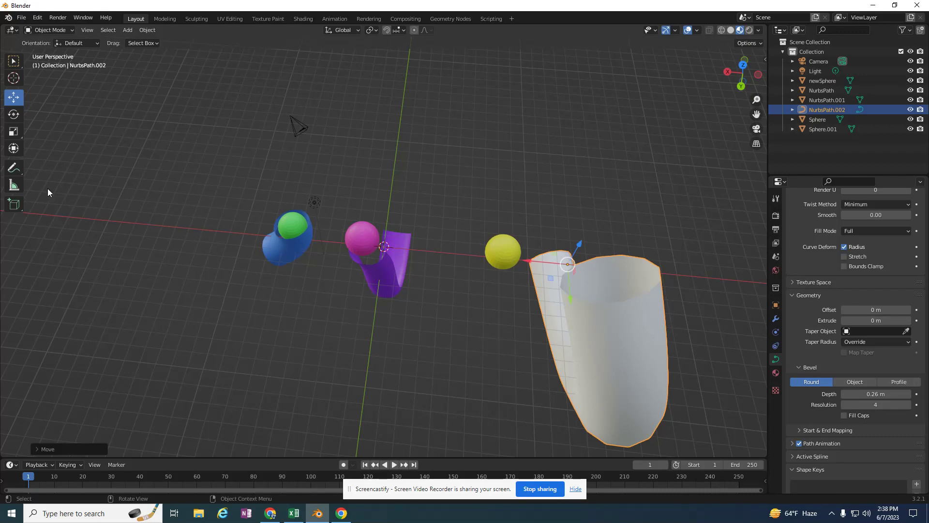
{"action": "left_click", "coordinate": [14, 131]}
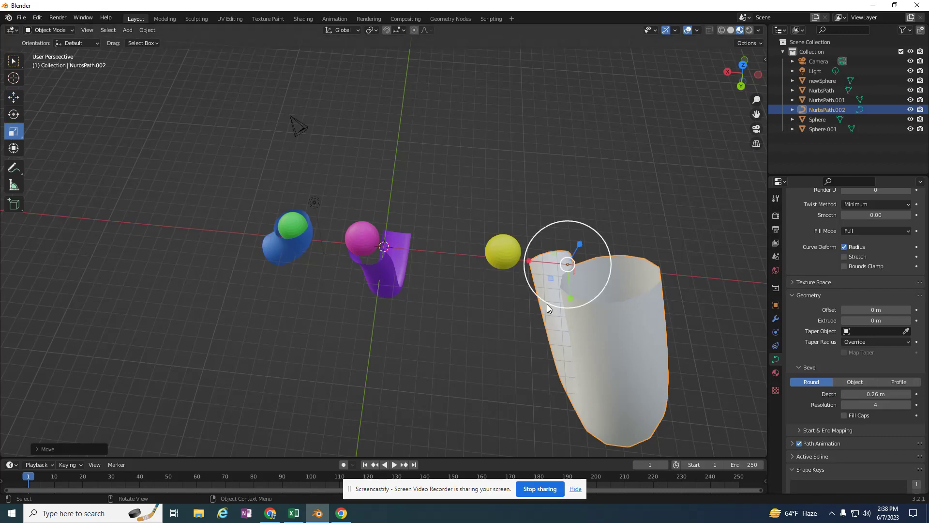
{"action": "left_click_drag", "start_coordinate": [547, 304], "coordinate": [567, 297]}
Step: Move newSphere about 0.42 m along X and Z into the white tube's top opening
{"action": "left_click", "coordinate": [495, 254]}
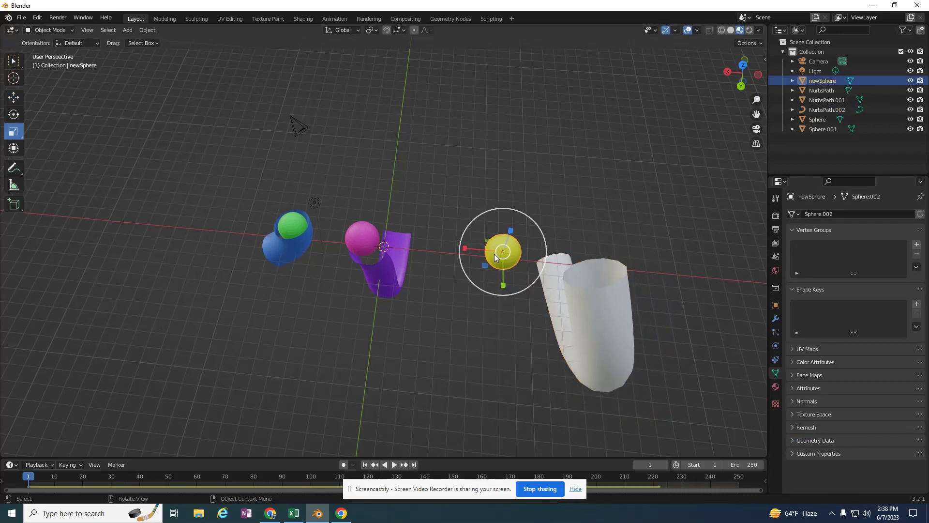
{"action": "left_click", "coordinate": [13, 97]}
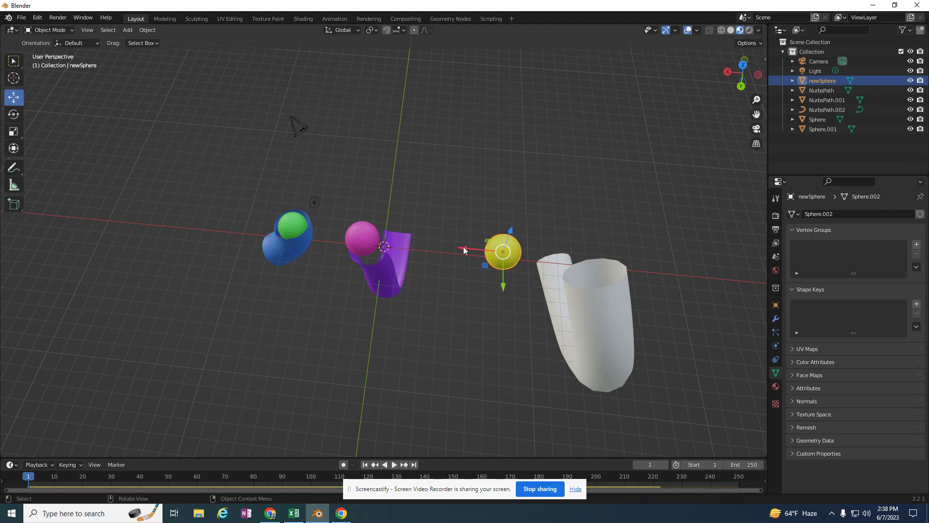
{"action": "left_click_drag", "start_coordinate": [466, 248], "coordinate": [565, 272]}
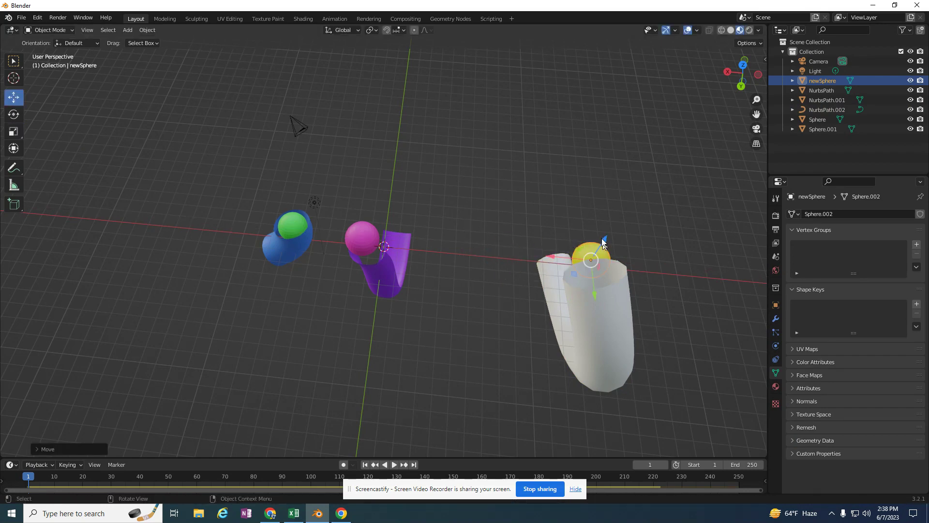
{"action": "left_click_drag", "start_coordinate": [605, 231], "coordinate": [625, 211]}
{"action": "left_click_drag", "start_coordinate": [755, 78], "coordinate": [619, 99]}
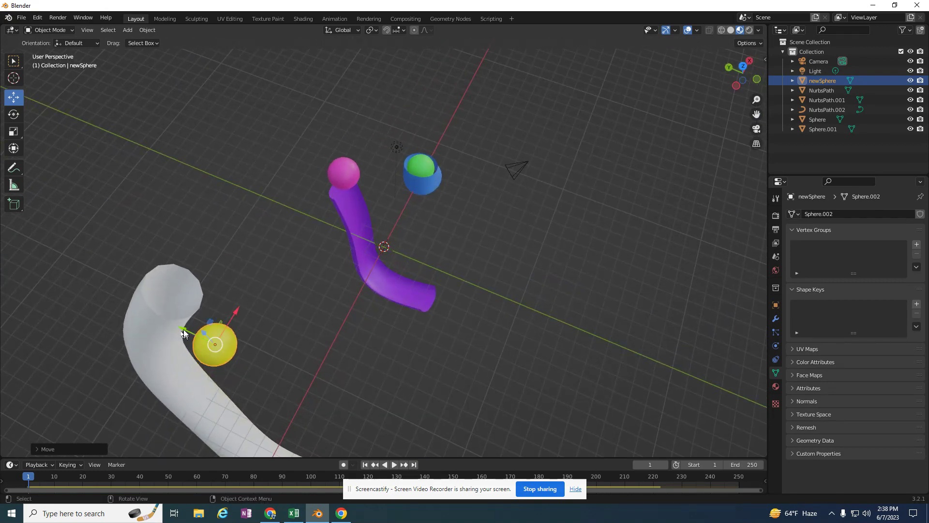
{"action": "left_click_drag", "start_coordinate": [186, 332], "coordinate": [201, 257]}
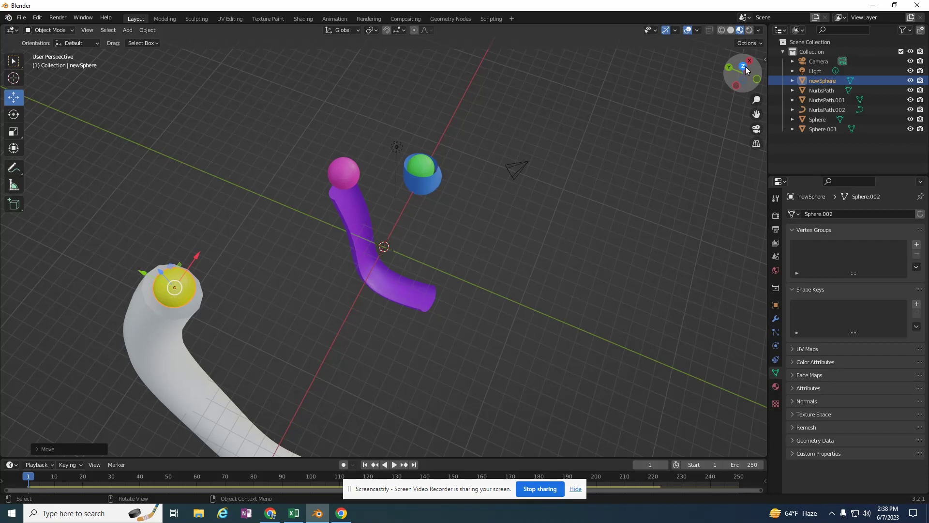
{"action": "left_click_drag", "start_coordinate": [745, 66], "coordinate": [710, 68]}
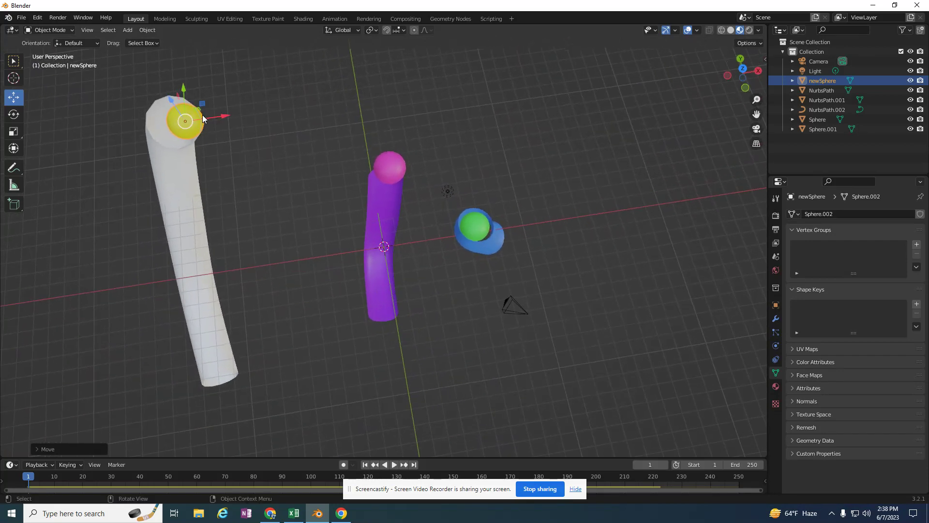
{"action": "left_click_drag", "start_coordinate": [214, 120], "coordinate": [202, 121]}
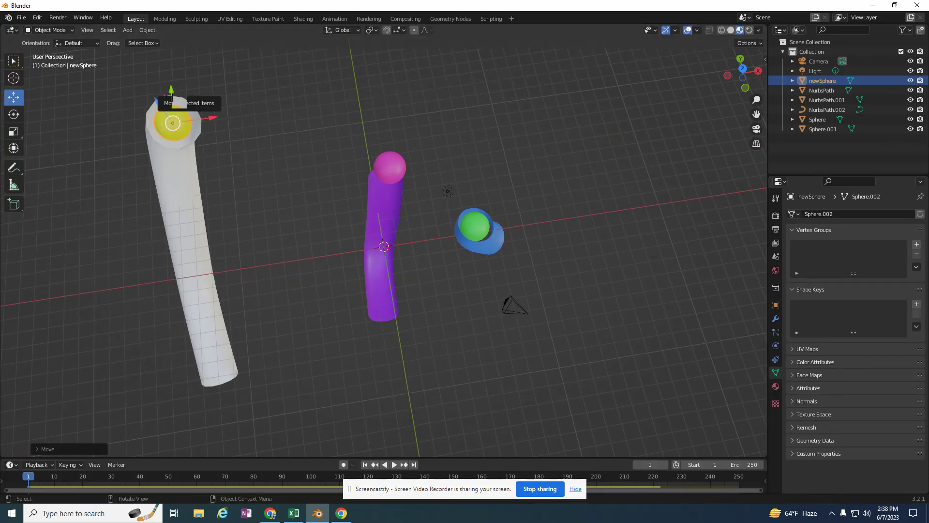
{"action": "left_click", "coordinate": [169, 97]}
{"action": "left_click", "coordinate": [173, 123]}
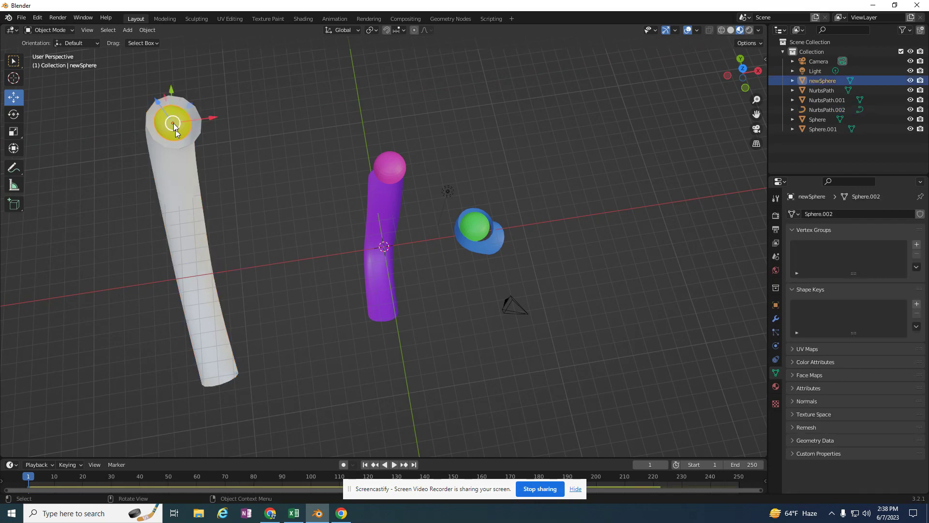
{"action": "left_click_drag", "start_coordinate": [159, 103], "coordinate": [155, 100]}
{"action": "left_click", "coordinate": [191, 172]}
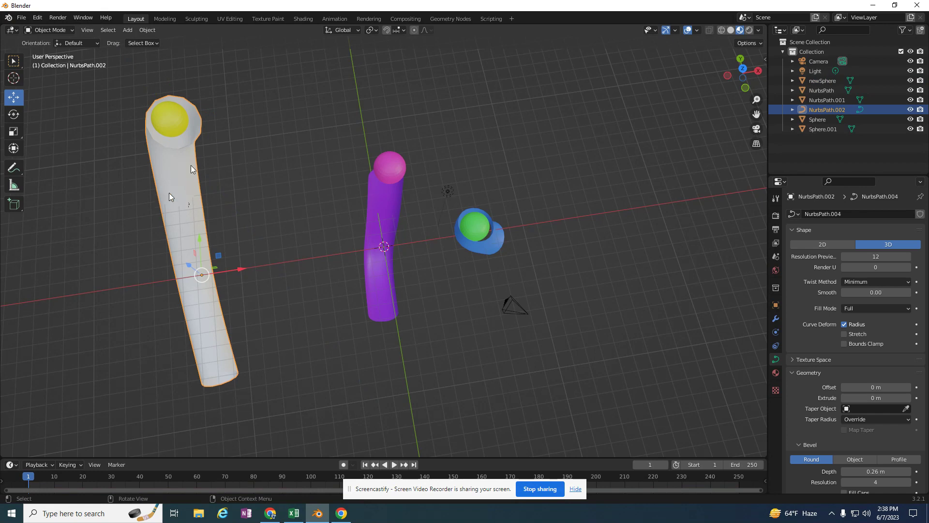
Step: Convert the white tube NurbsPath.002 from a curve into a mesh
{"action": "right_click", "coordinate": [181, 199]}
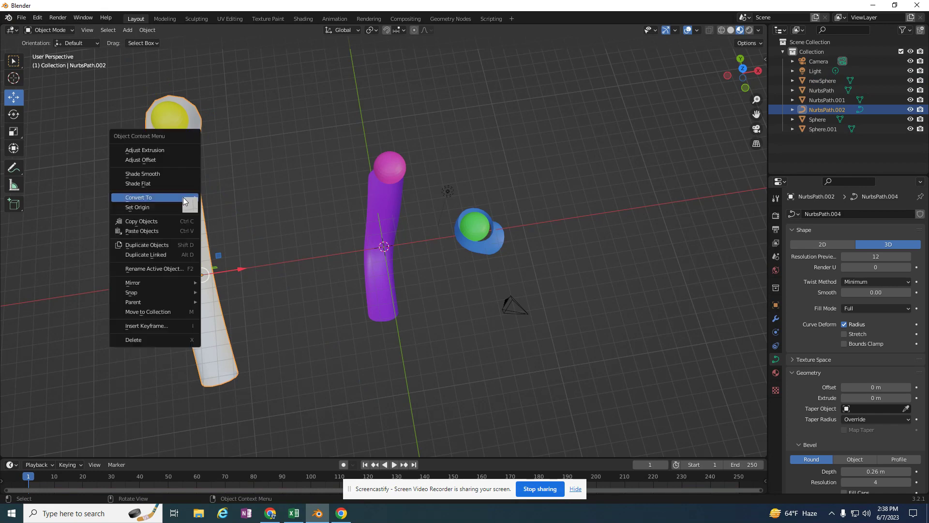
{"action": "mouse_move", "coordinate": [184, 200]}
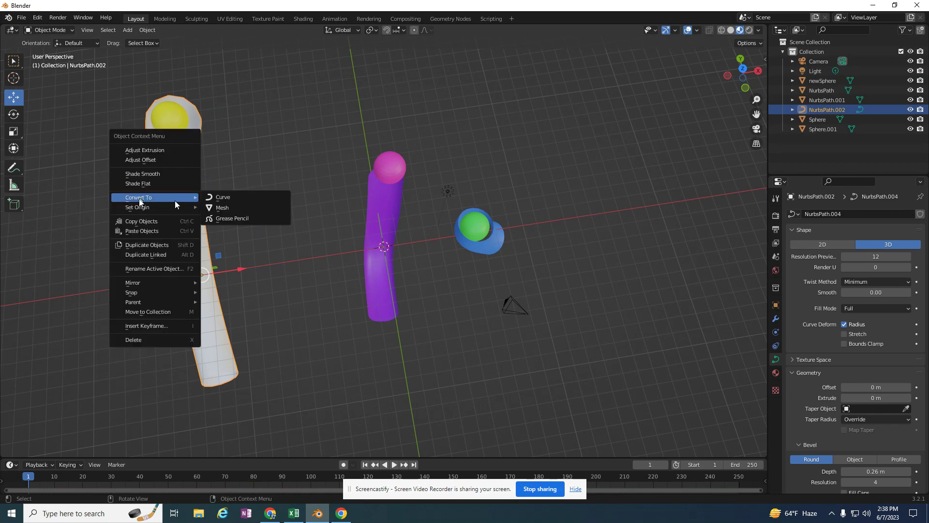
{"action": "left_click", "coordinate": [223, 209]}
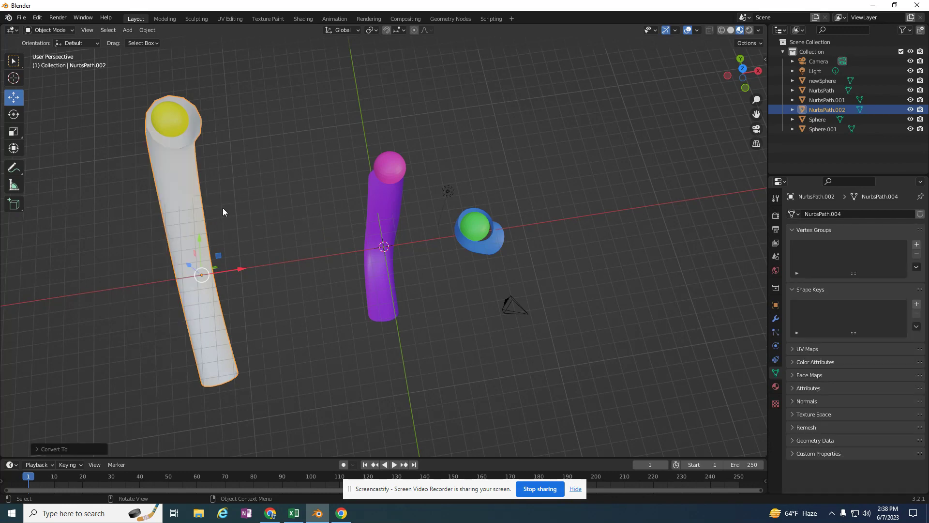
Step: Give the tube a Passive rigid body with Mesh collision shape, then select the yellow sphere
{"action": "left_click", "coordinate": [775, 345]}
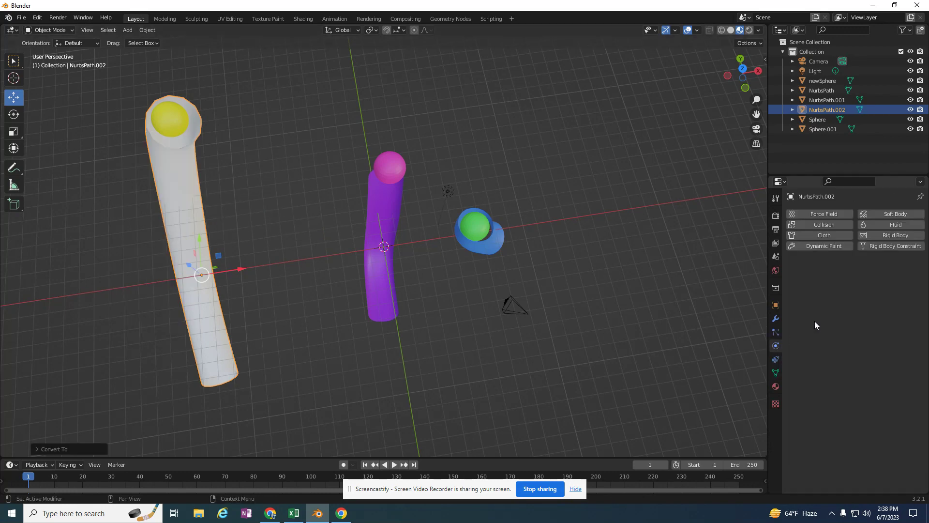
{"action": "left_click", "coordinate": [887, 235]}
{"action": "left_click", "coordinate": [863, 278]}
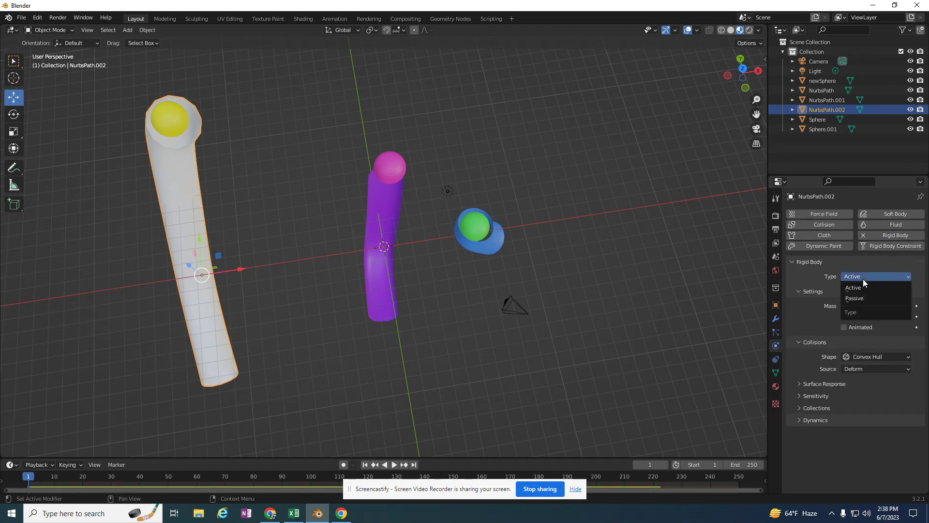
{"action": "left_click", "coordinate": [860, 298]}
{"action": "left_click", "coordinate": [859, 336]}
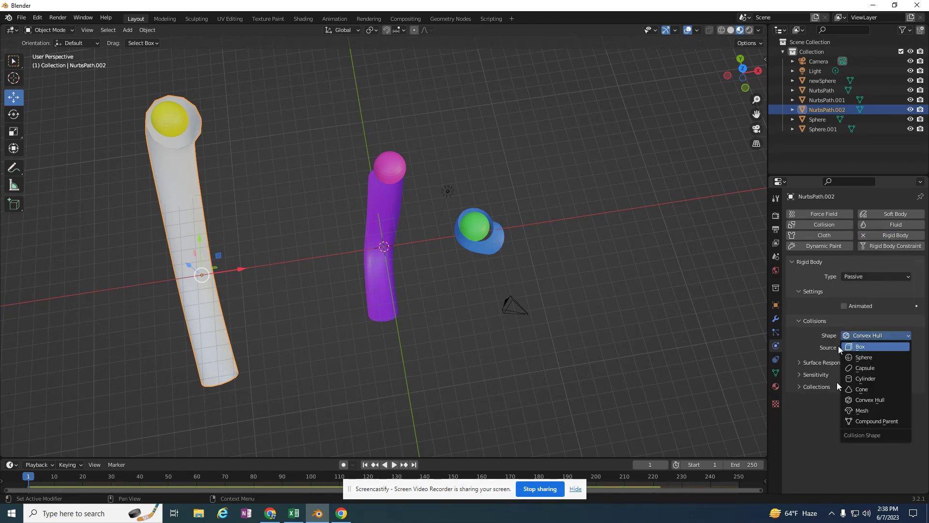
{"action": "left_click", "coordinate": [861, 410]}
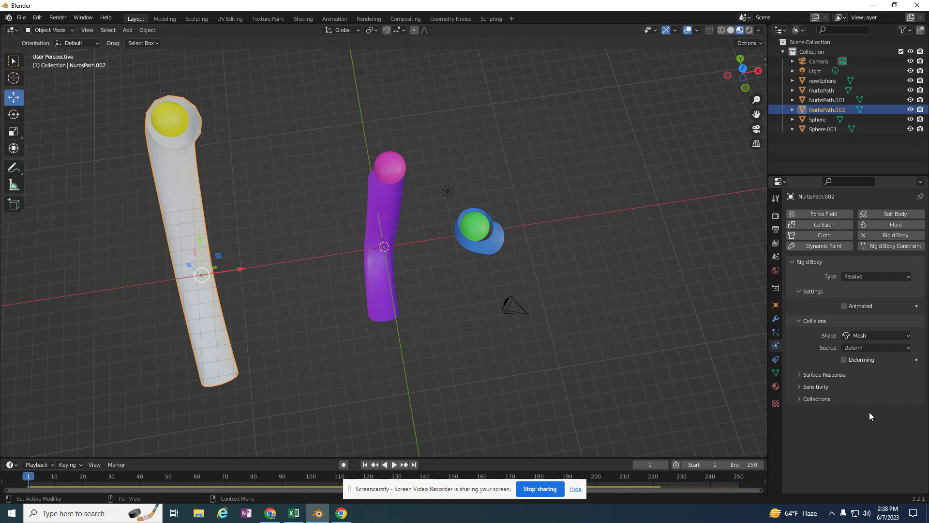
{"action": "left_click", "coordinate": [175, 118]}
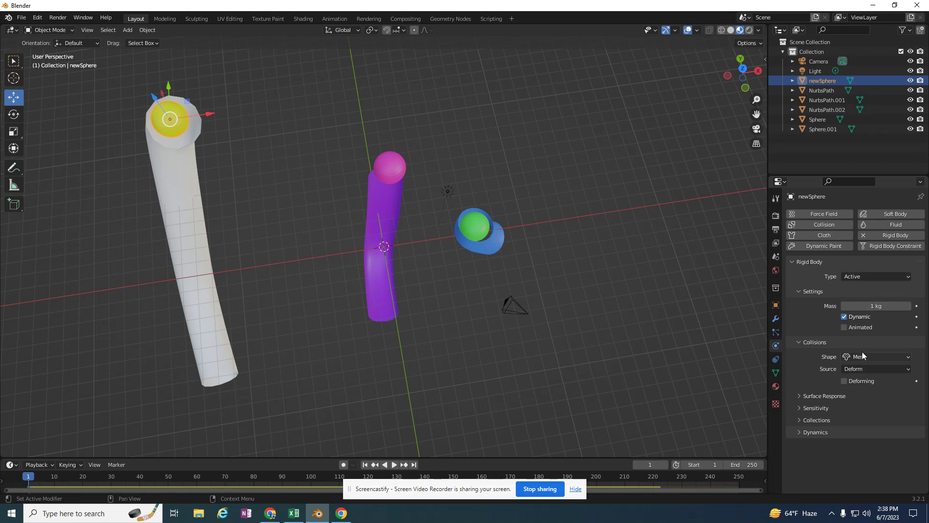
Step: Start playback so the yellow sphere drops into the white tube
{"action": "left_click", "coordinate": [392, 466]}
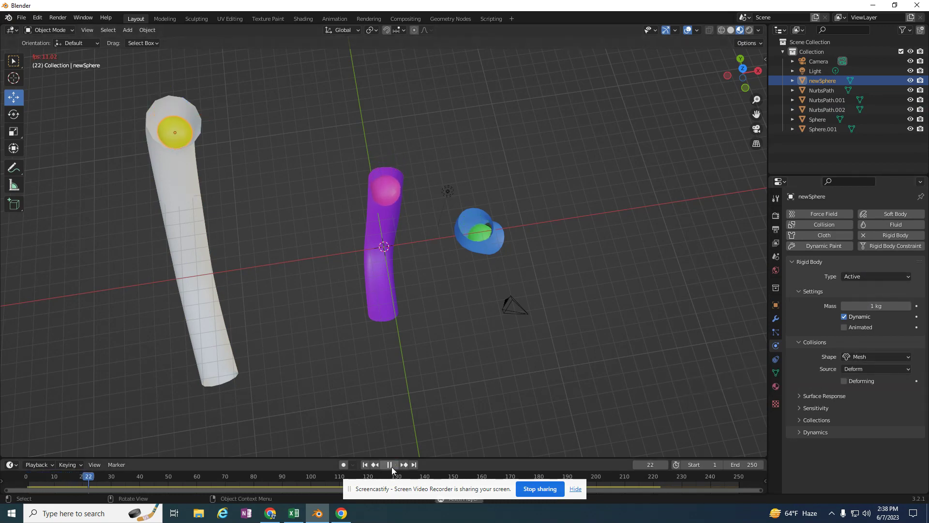